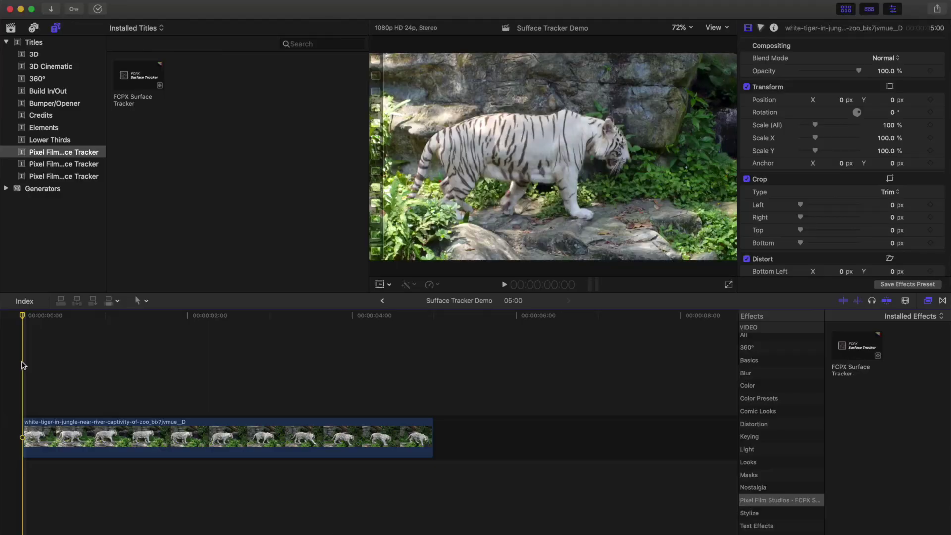
Step: Preview the tiger clip, then place the FCPX Surface Tracker title above it, trimmed to its end
key(space)
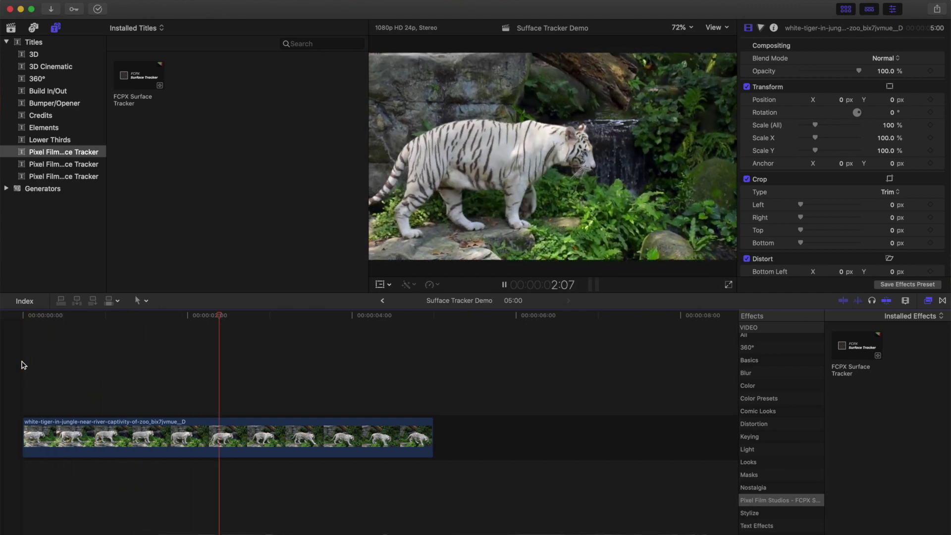
key(space)
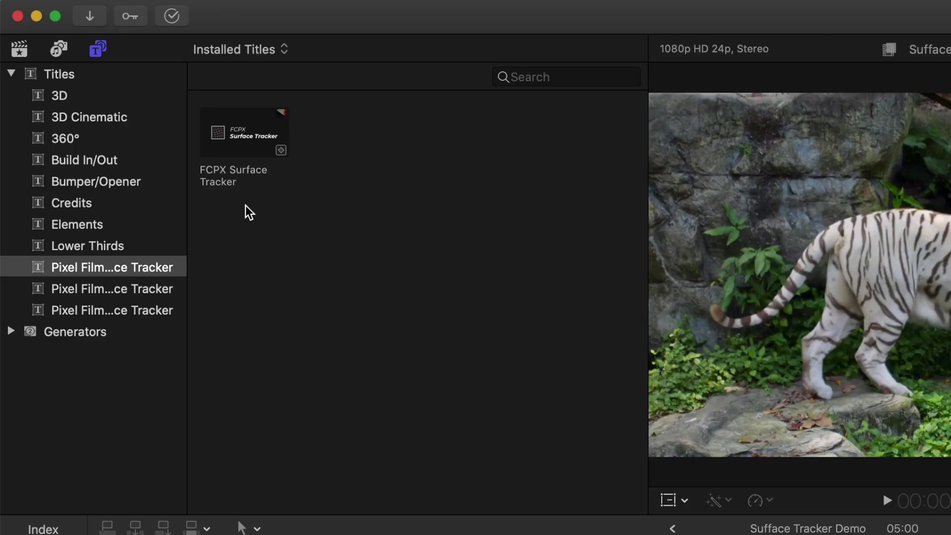
click(236, 143)
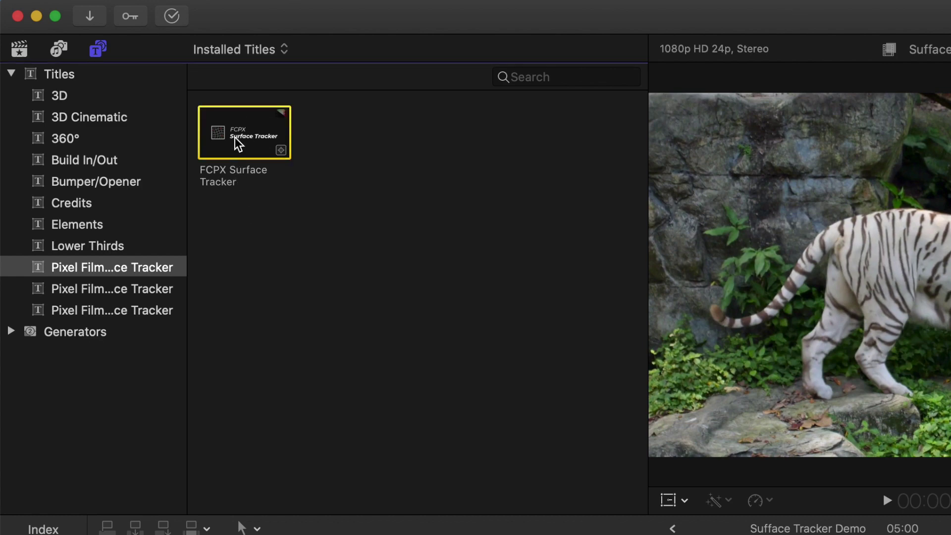
drag(237, 144, 20, 371)
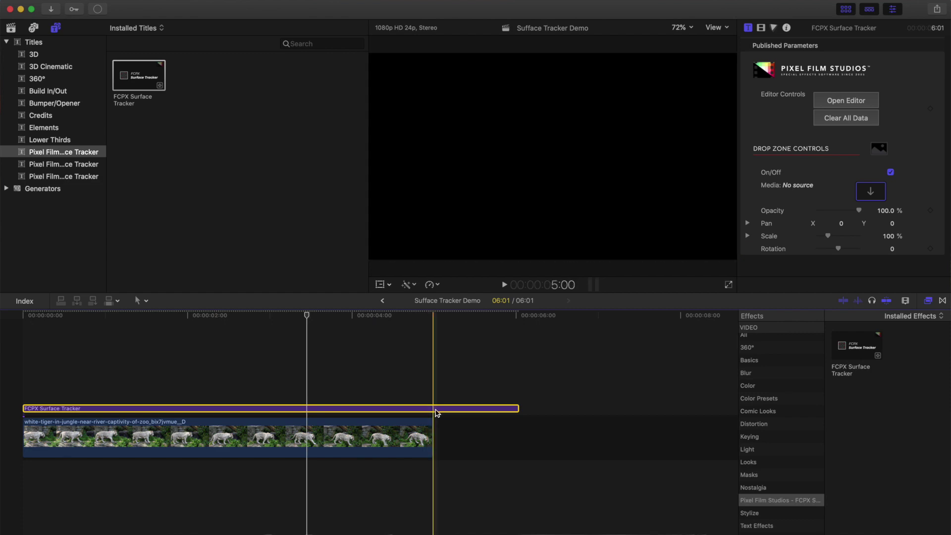
drag(435, 413, 434, 411)
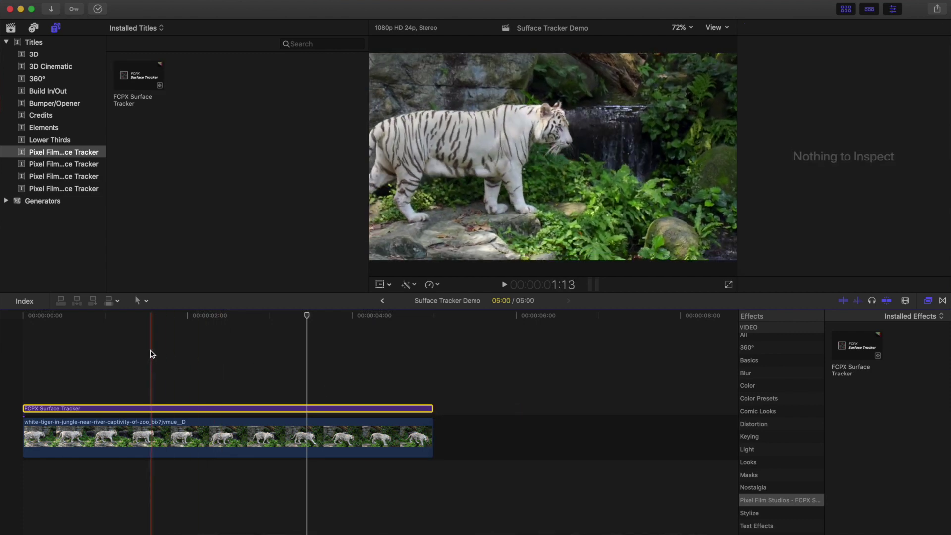
Step: Select the Surface Tracker title and launch its tracking editor from the inspector
click(139, 351)
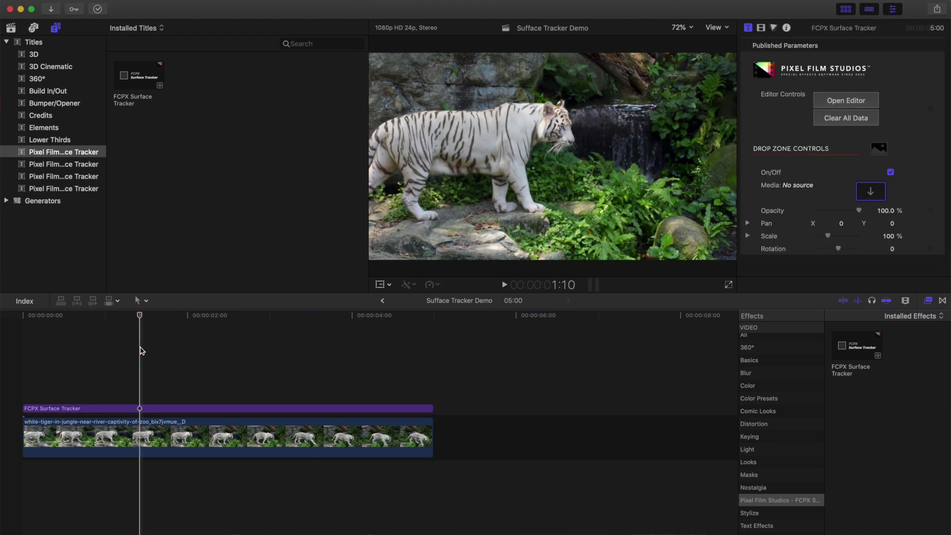
click(141, 410)
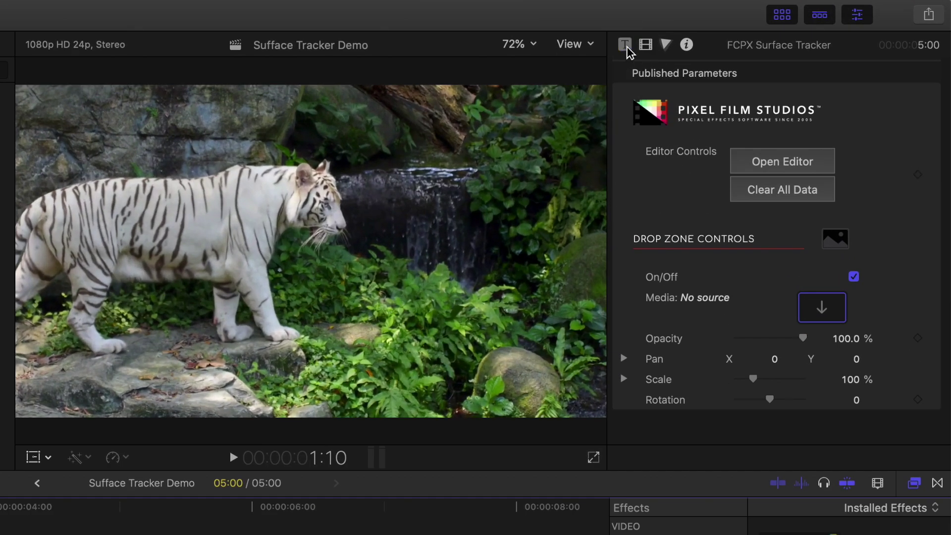
click(626, 47)
mouse_move(783, 190)
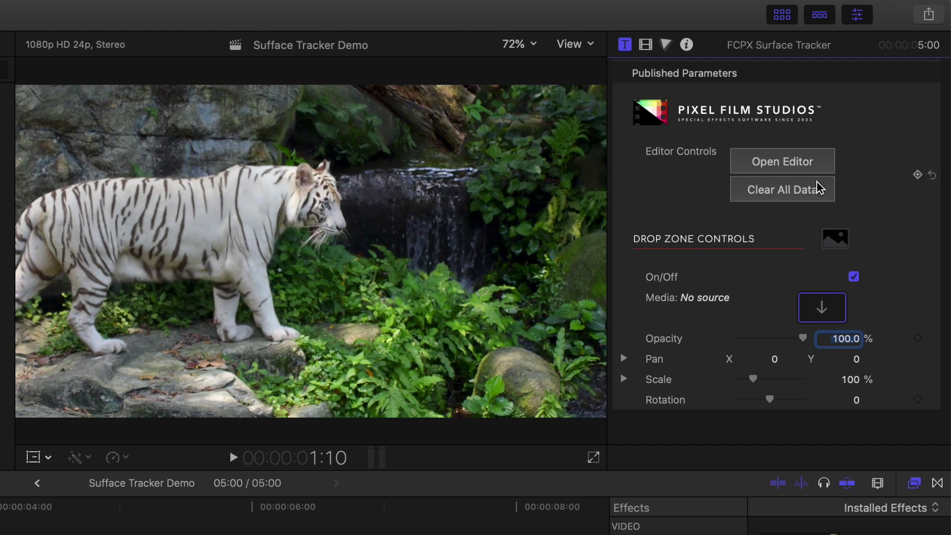
click(795, 168)
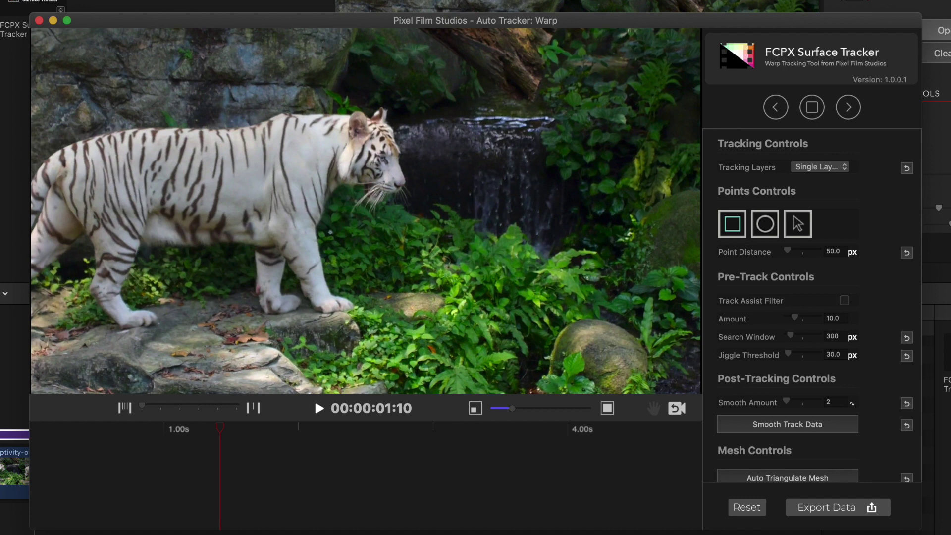
Step: Try laying rectangular blocks of tracking points across the tiger with the Square tool
click(731, 222)
drag(126, 168, 281, 234)
drag(64, 172, 285, 243)
drag(173, 167, 220, 167)
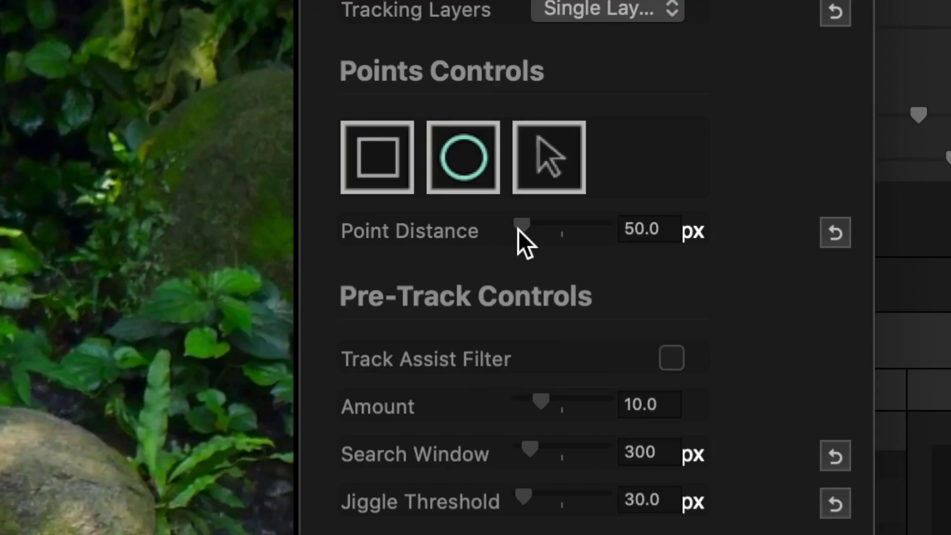
Step: Set Point Distance to 30 px
drag(517, 229, 515, 234)
click(653, 242)
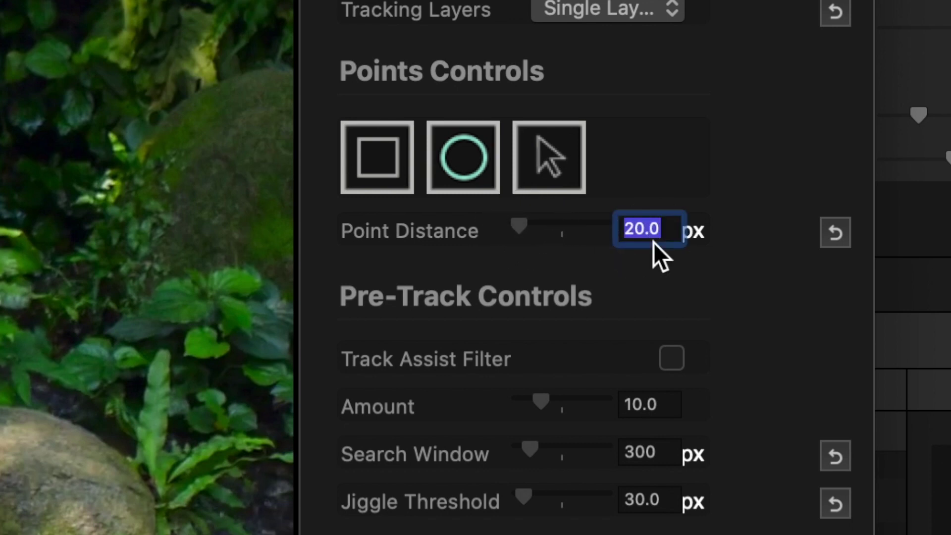
text(30)
key(Return)
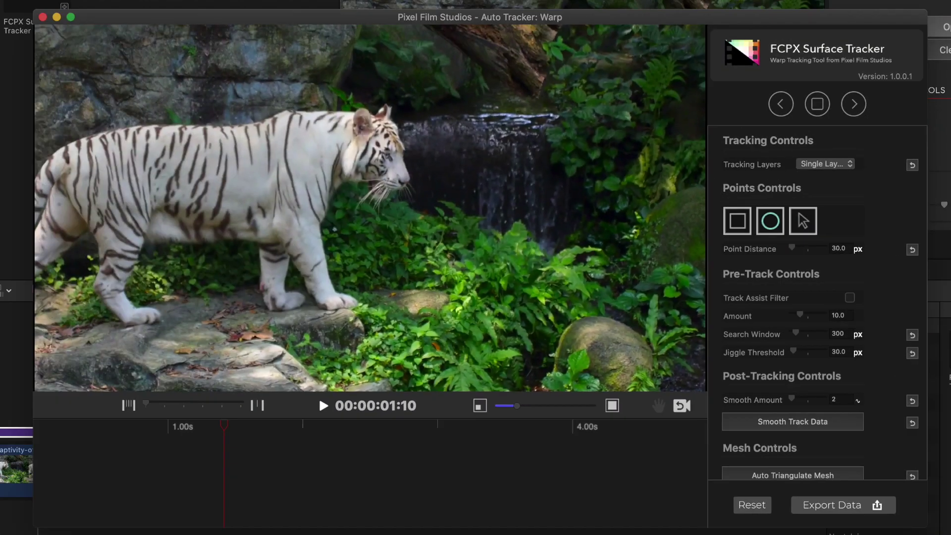
Step: Fill the tiger's midsection and hindquarters with Square blocks of tracking points
click(737, 222)
mouse_move(128, 142)
mouse_down()
mouse_move(285, 208)
mouse_move(284, 216)
mouse_up()
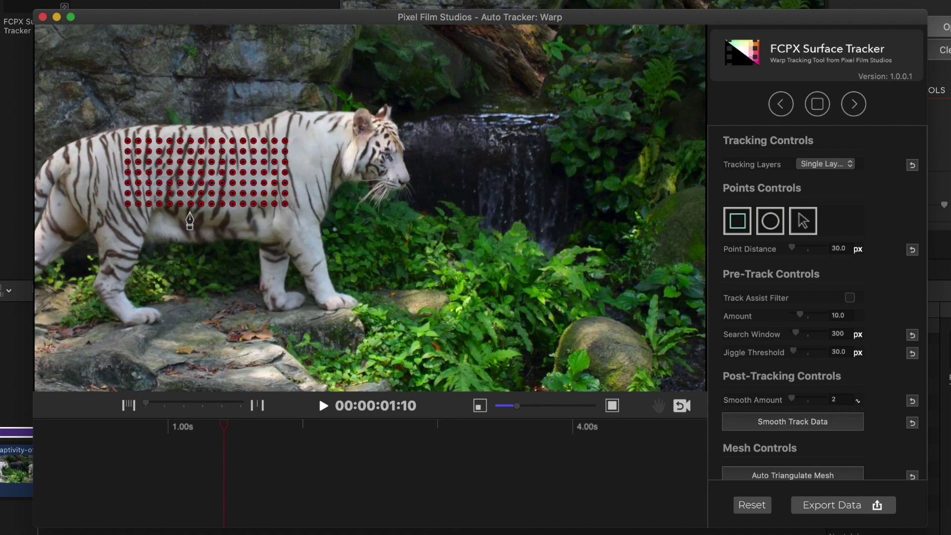
drag(190, 212, 291, 236)
drag(75, 142, 110, 275)
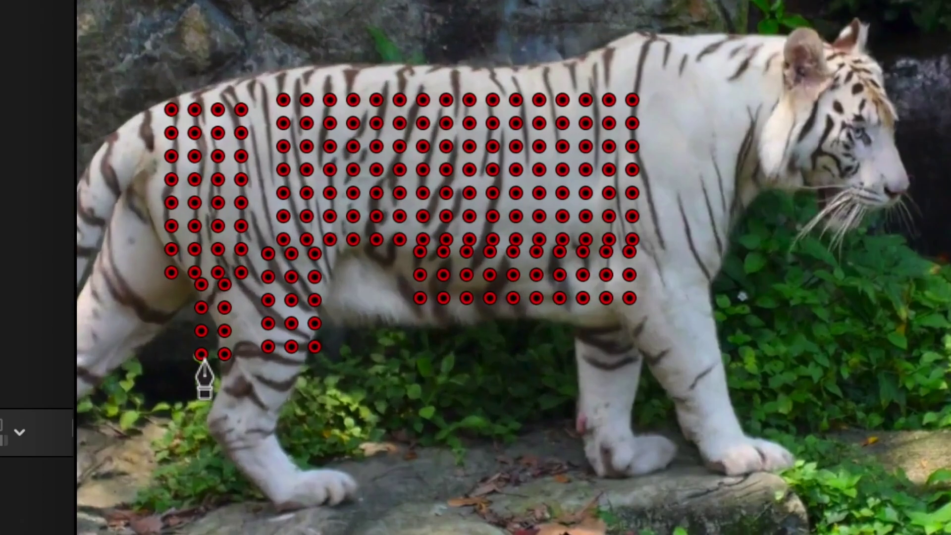
Step: Delete the stray tracking points around the hind leg
click(202, 359)
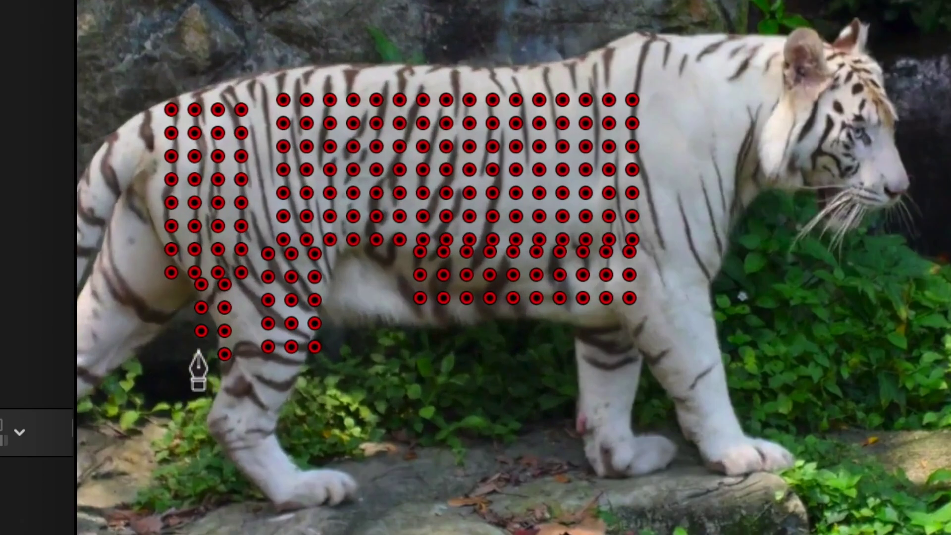
click(200, 307)
click(200, 331)
click(223, 354)
click(315, 346)
click(315, 323)
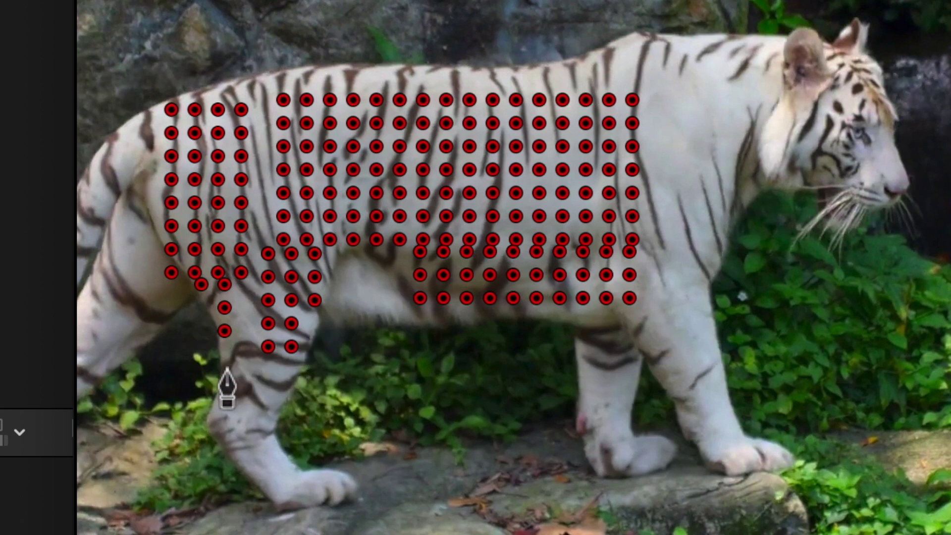
Step: Add tracking points along the hind leg's edge and the tiger's back
click(236, 357)
click(247, 341)
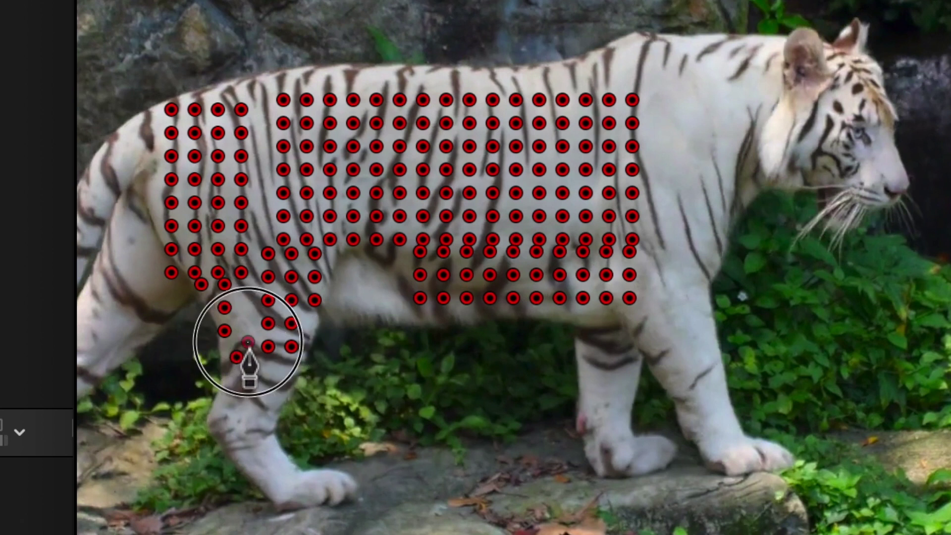
click(223, 88)
click(258, 82)
click(308, 76)
click(386, 79)
click(433, 74)
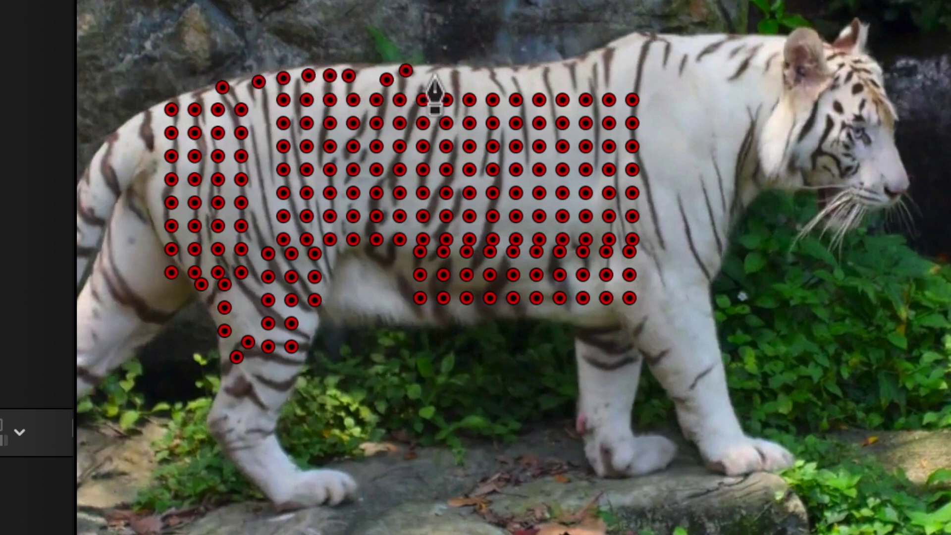
click(541, 76)
Step: Extend the tracking points from the back up to the shoulder
click(596, 67)
click(639, 73)
click(663, 60)
click(680, 194)
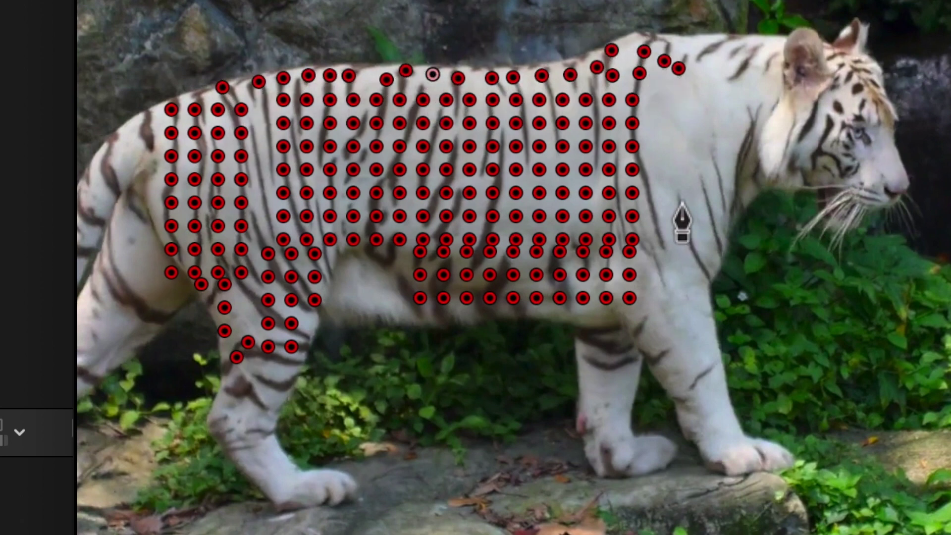
click(693, 247)
click(650, 202)
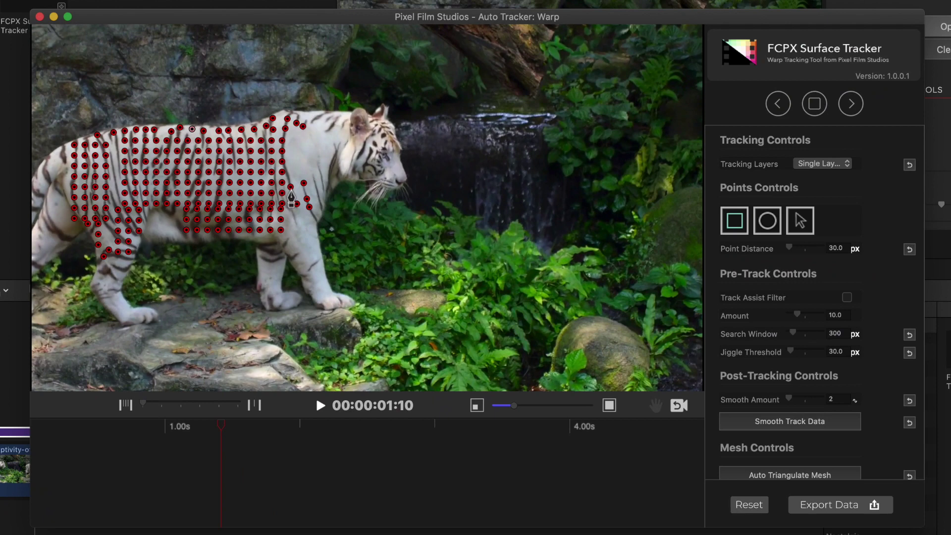
Step: Preview the Track Assist Filter, set its Amount to 22.87, then switch it off
click(847, 297)
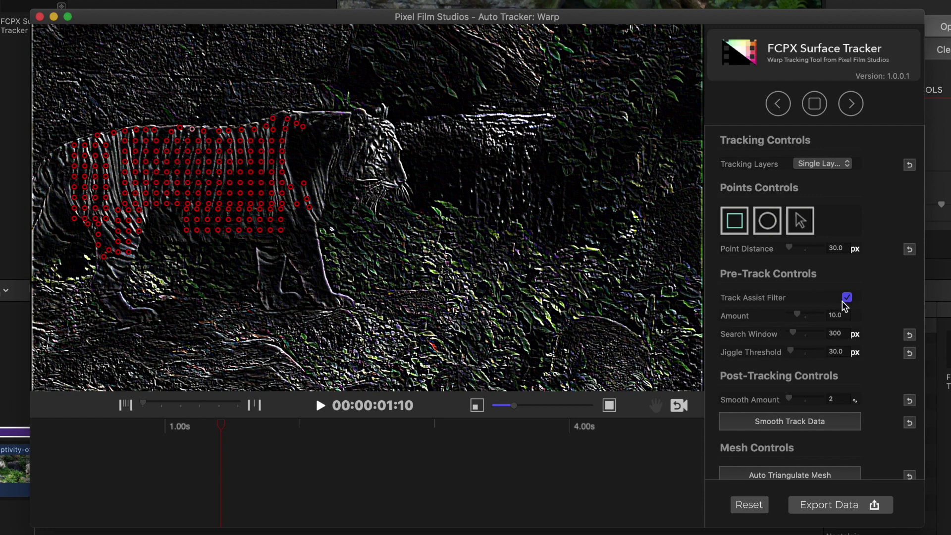
drag(798, 316, 809, 315)
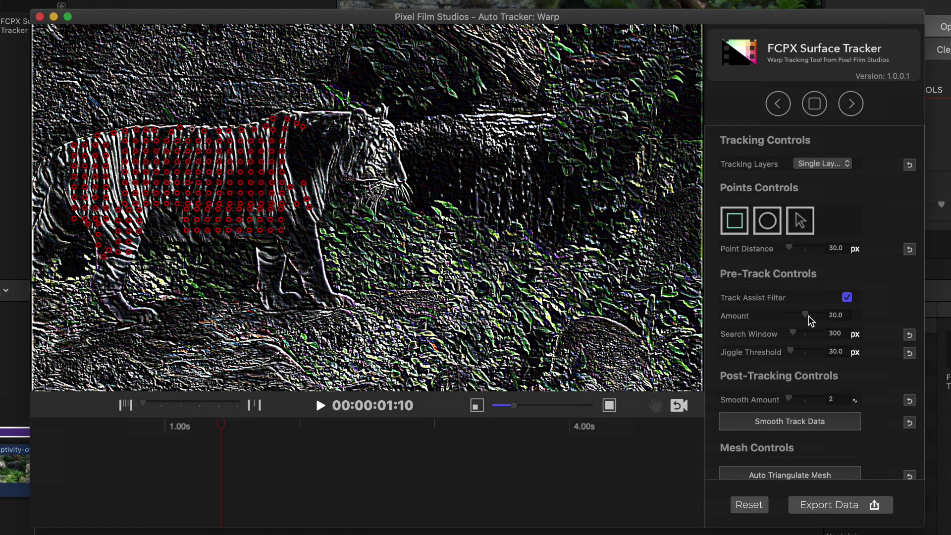
click(810, 321)
drag(809, 320, 811, 321)
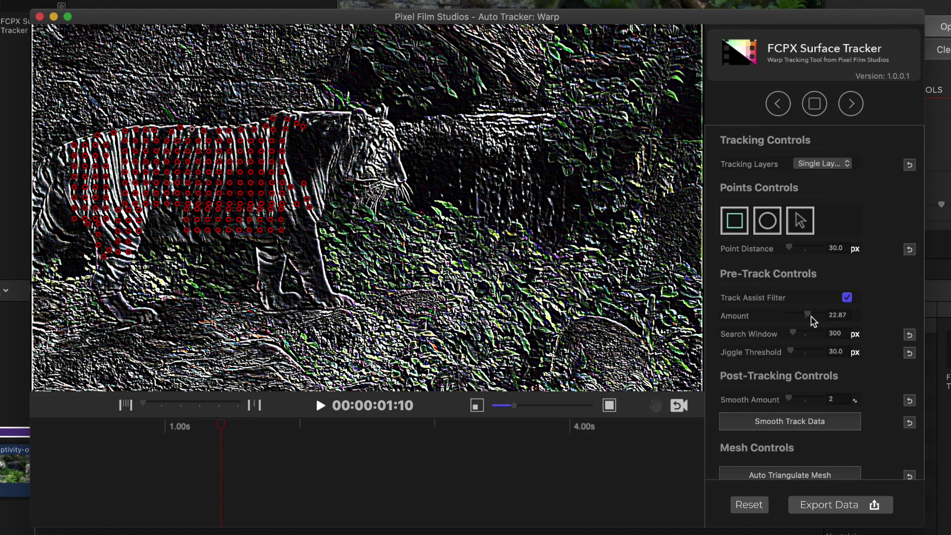
click(846, 298)
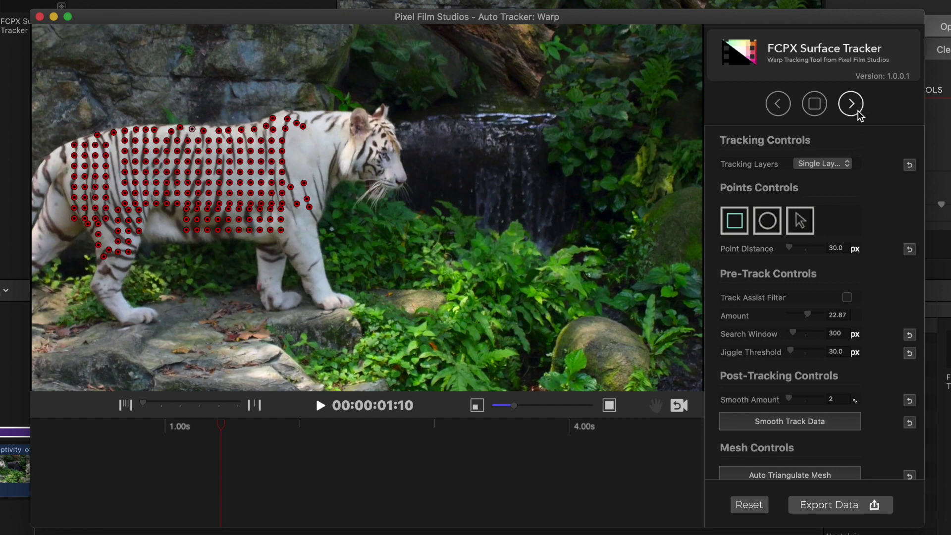
Step: Track the body points forward to the clip's end, then backward to its start
click(852, 104)
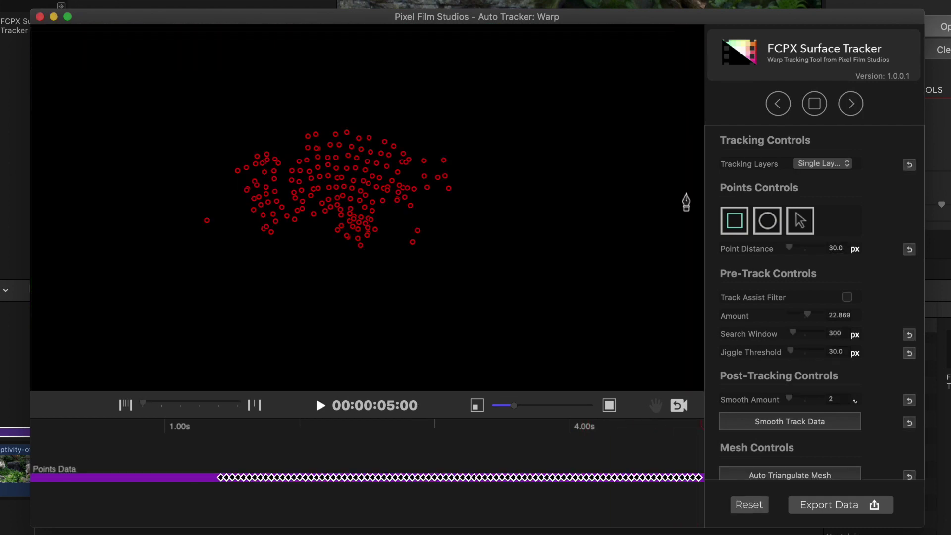
click(227, 445)
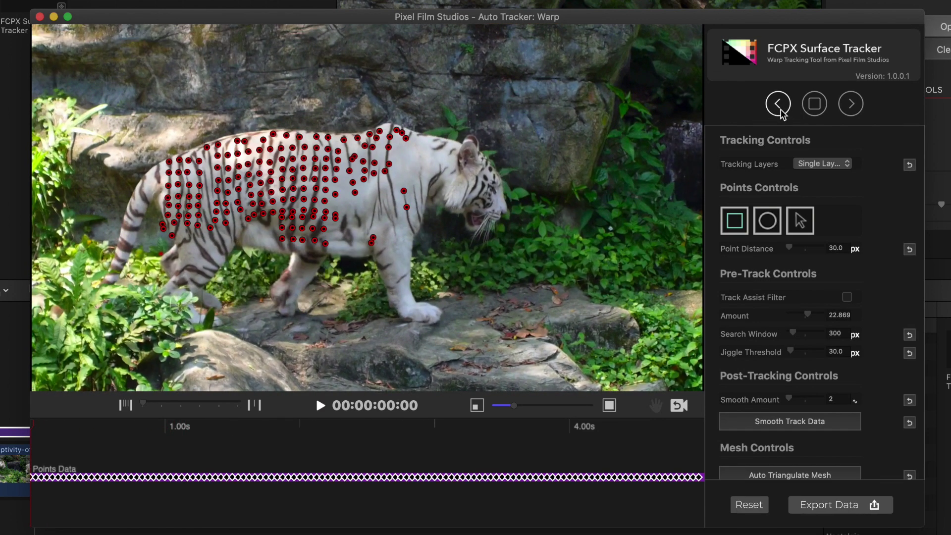
Step: Auto-triangulate the tracked points into a mesh about one second into the clip
drag(32, 425, 231, 436)
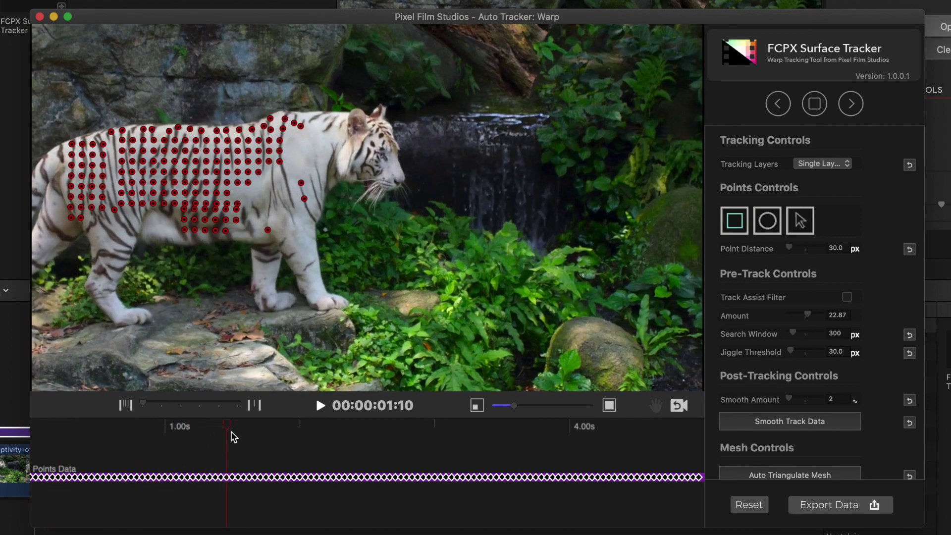
scroll(833, 342, down, 5)
click(825, 332)
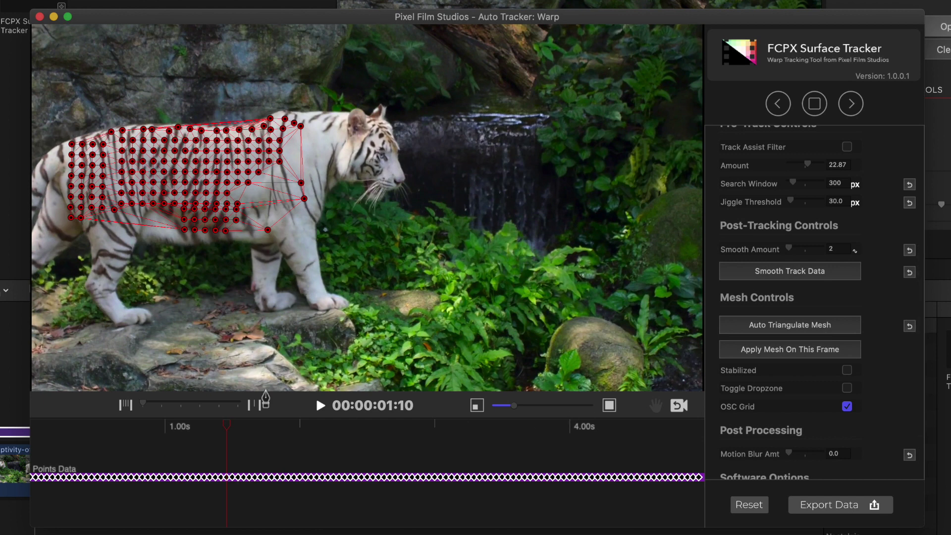
drag(227, 428, 312, 444)
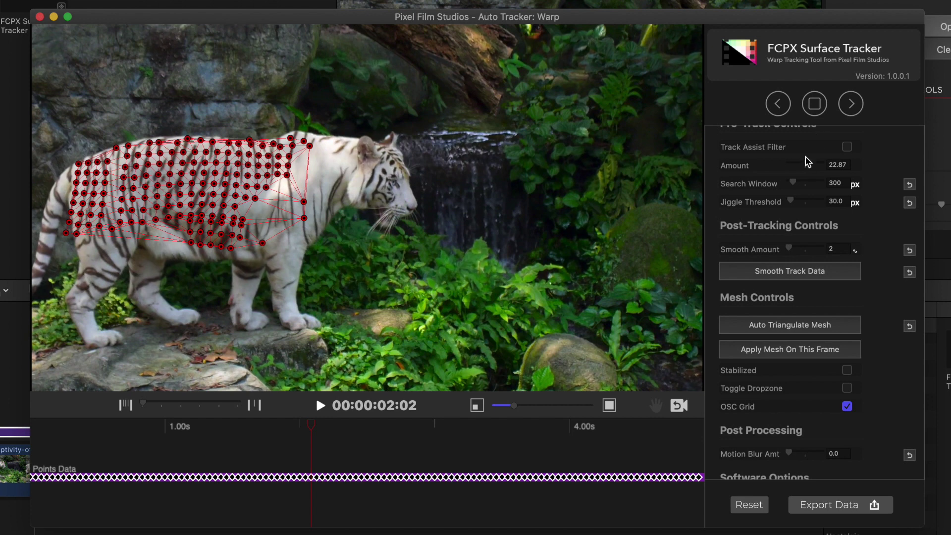
scroll(808, 162, up, 5)
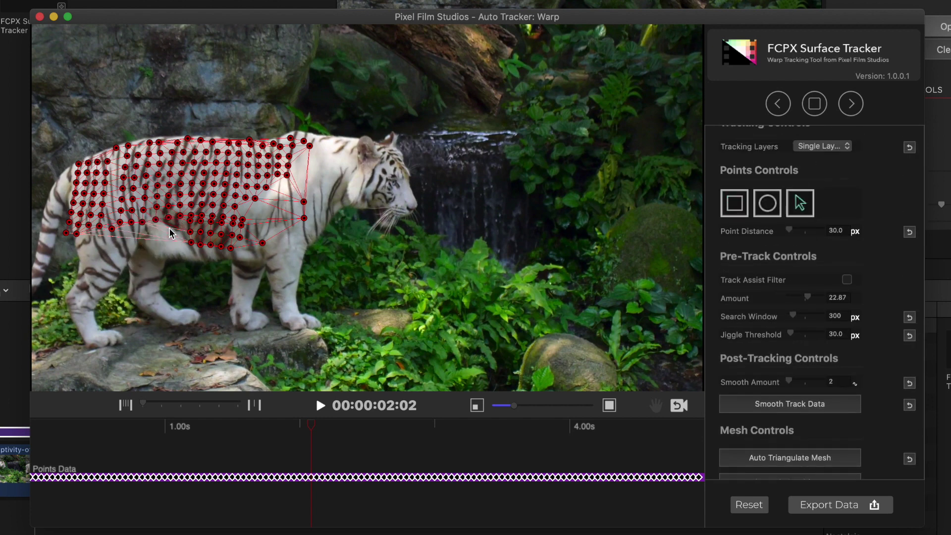
scroll(171, 233, up, 3)
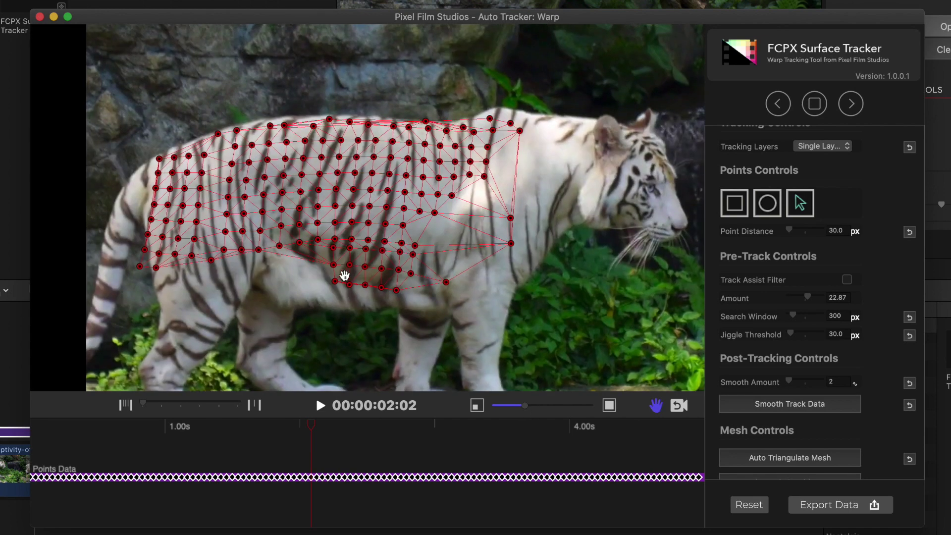
scroll(178, 280, up, 3)
scroll(177, 279, up, 1)
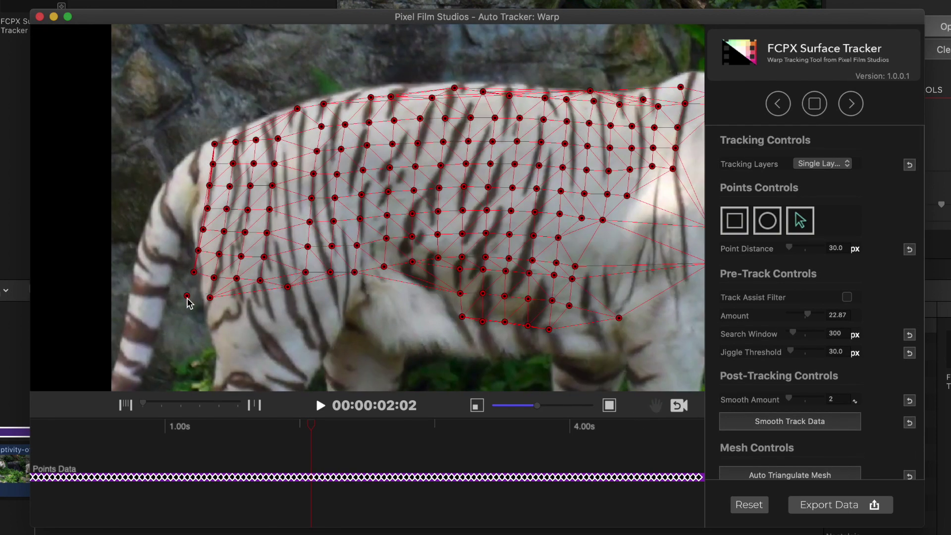
Step: Scrub around the two-second mark to confirm the mesh stays on the tiger
drag(535, 406, 523, 407)
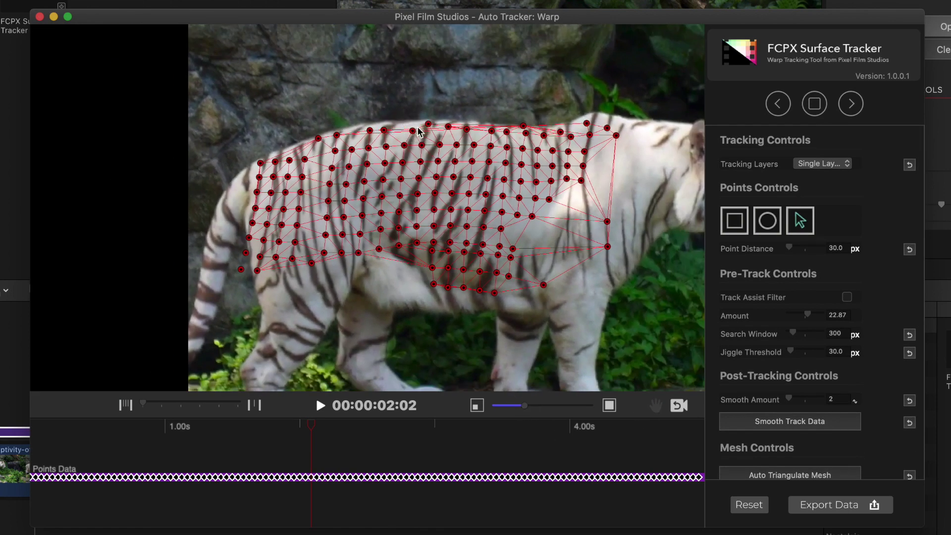
drag(482, 278, 376, 257)
click(310, 432)
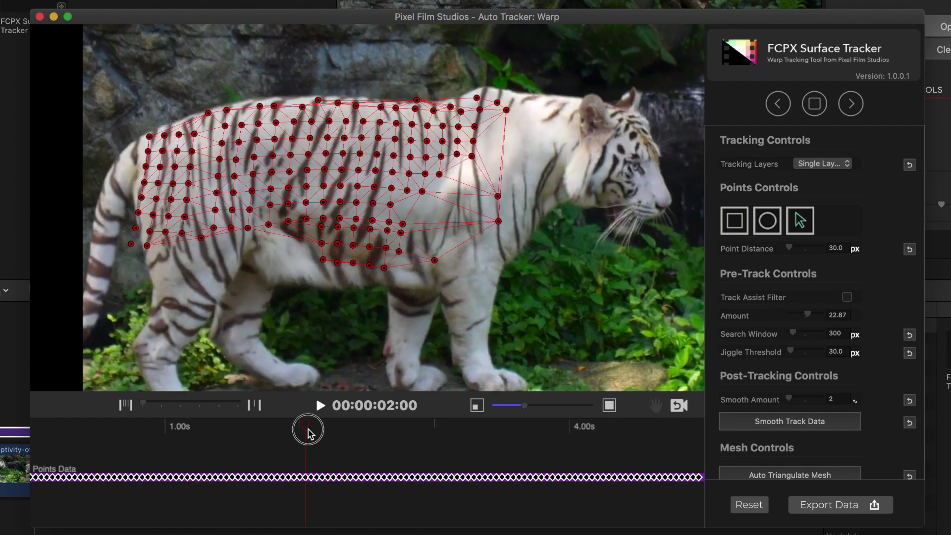
drag(310, 432, 466, 458)
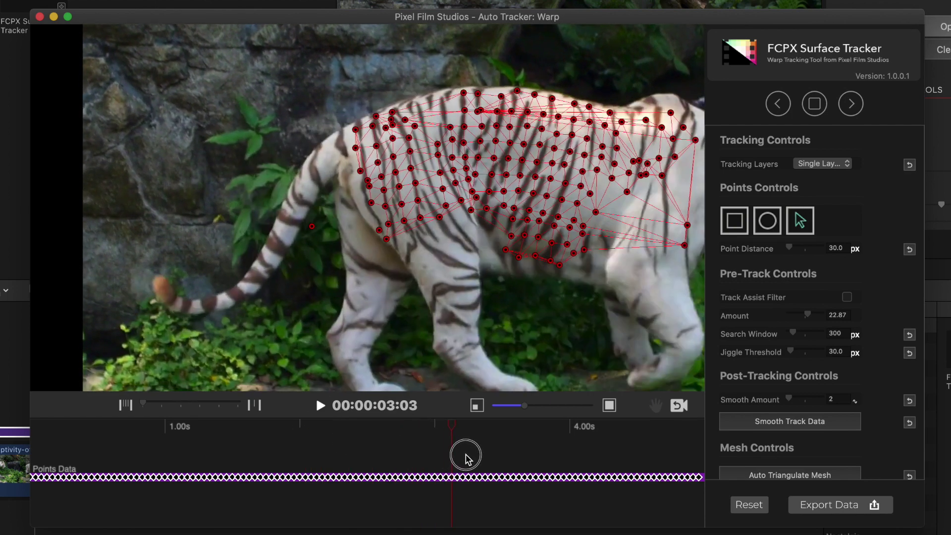
drag(466, 459, 290, 439)
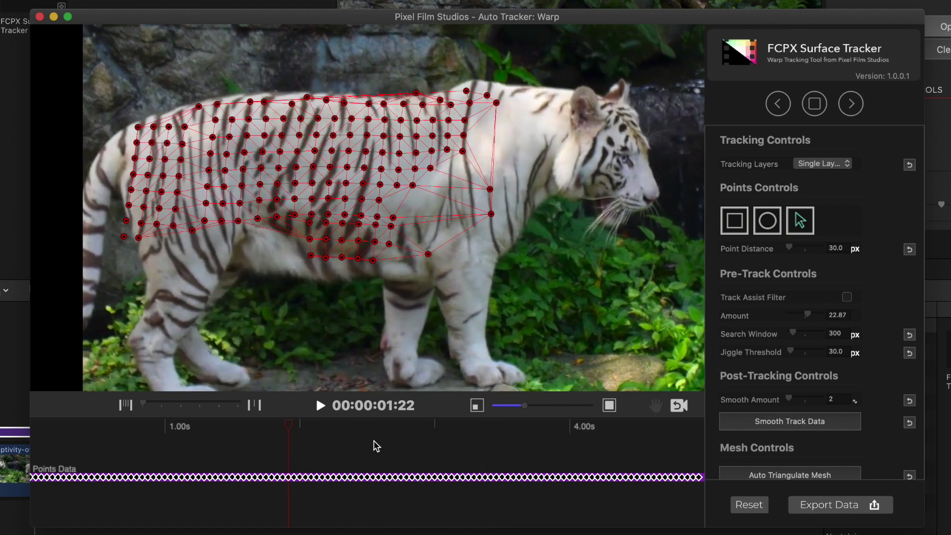
scroll(800, 410, down, 1)
scroll(768, 411, down, 5)
Step: Apply the mesh on the current frame and export the tracking data to Final Cut Pro
click(769, 302)
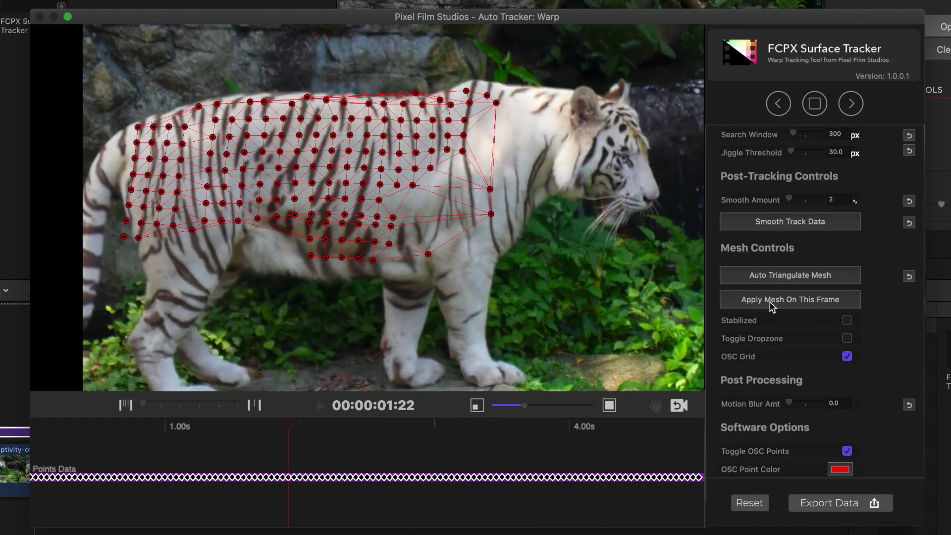
click(815, 504)
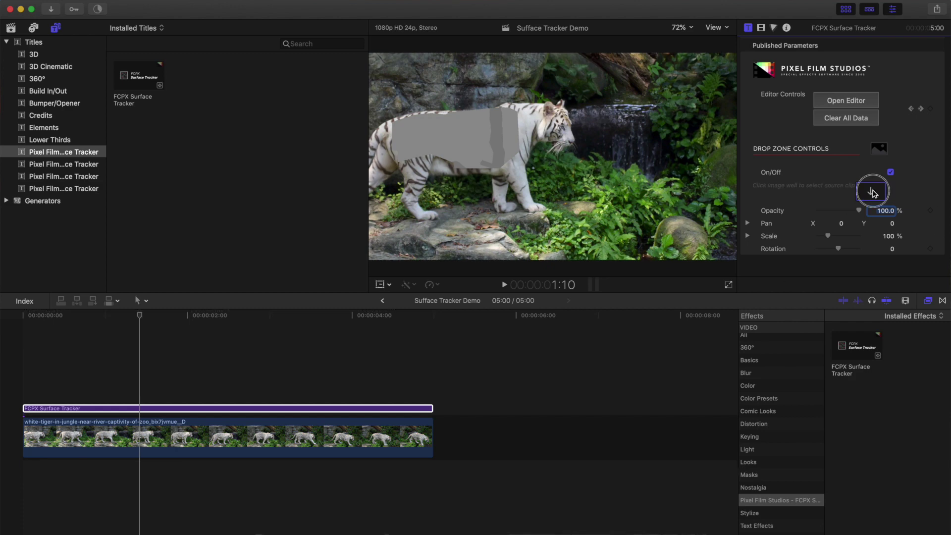
click(872, 193)
Step: Use Epidemic Sound Red from Icons & Assets as the drop-zone overlay image
click(11, 27)
click(47, 152)
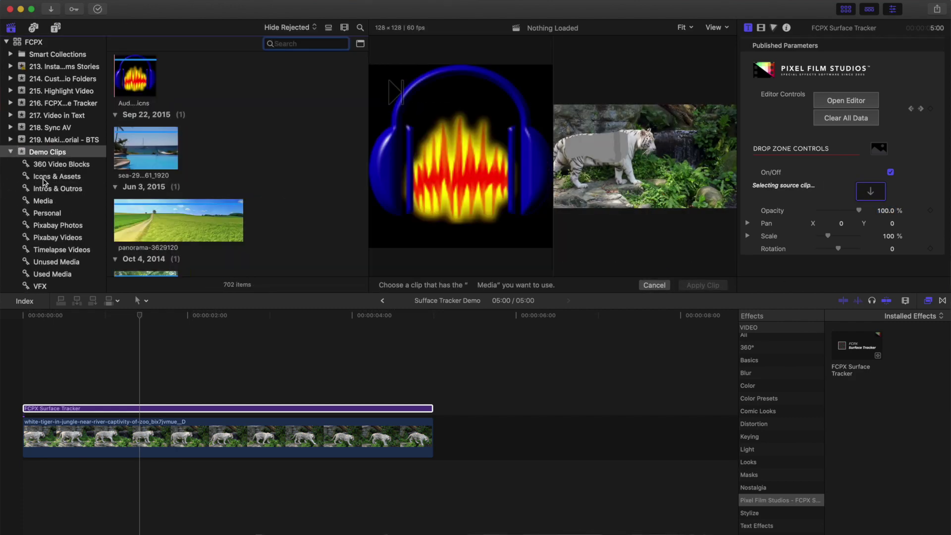
click(57, 176)
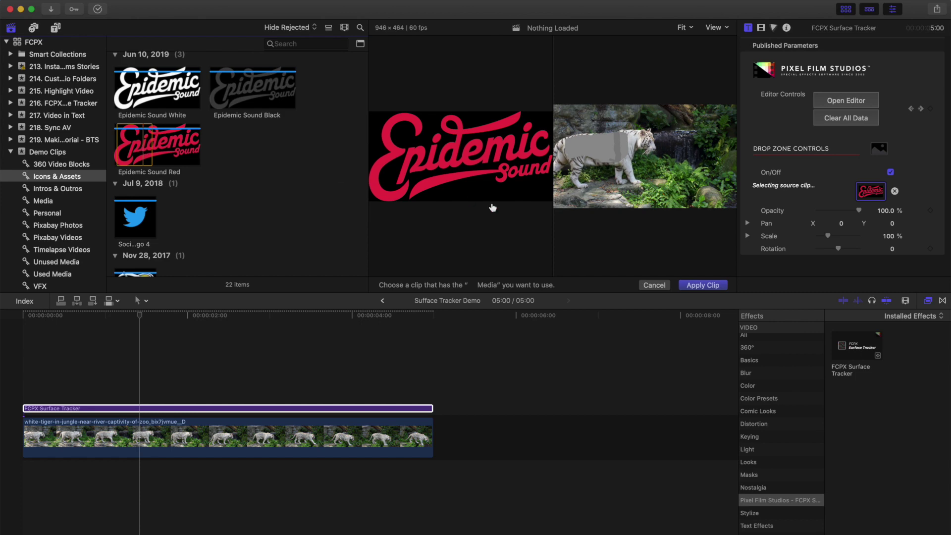
click(702, 286)
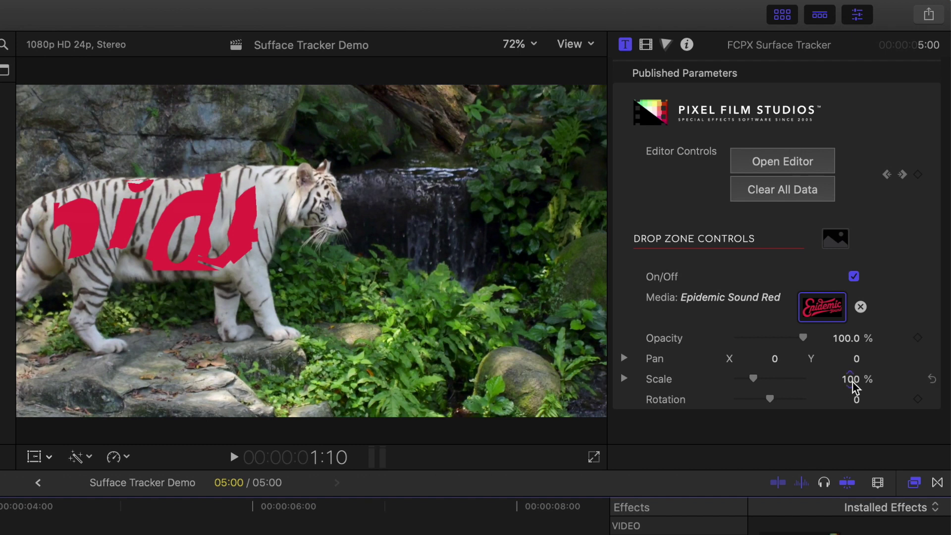
Step: Scale the logo to 15%, shift it left, and keep it at full opacity
drag(852, 386, 852, 401)
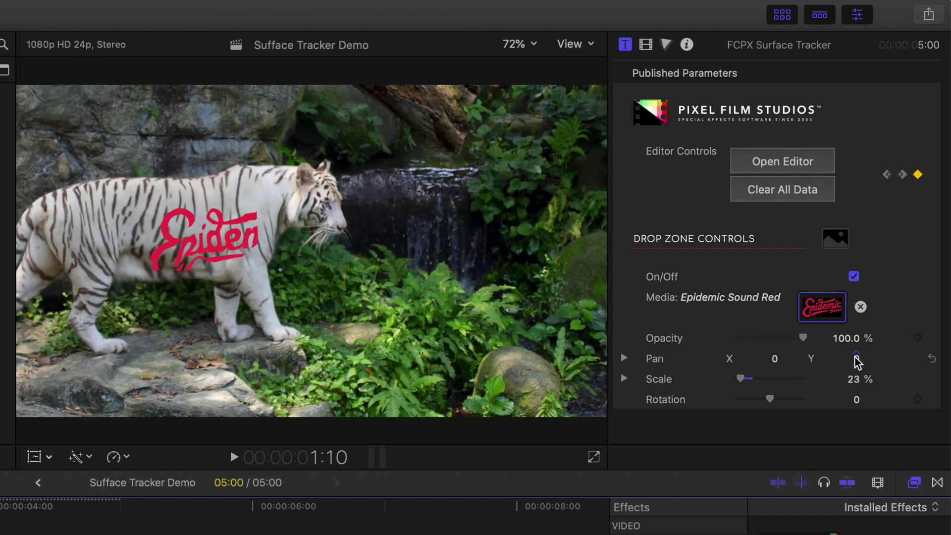
drag(855, 361, 856, 349)
drag(772, 358, 761, 358)
mouse_move(852, 379)
mouse_down()
mouse_move(852, 387)
mouse_move(854, 350)
mouse_up()
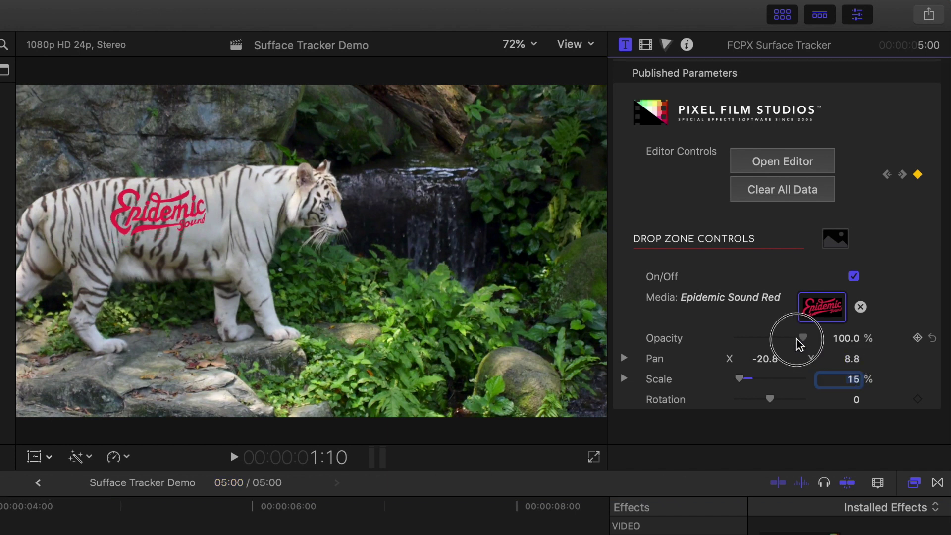
drag(799, 344, 777, 344)
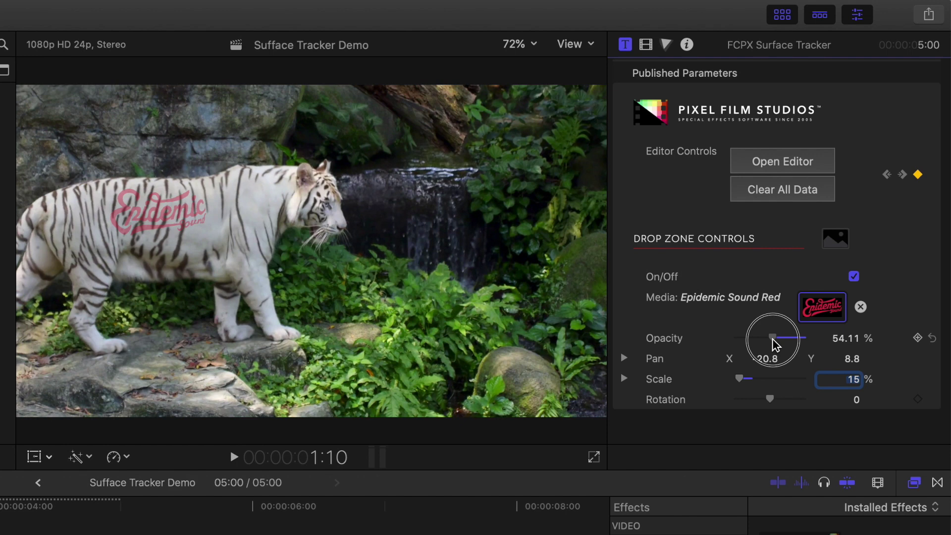
drag(775, 344, 826, 353)
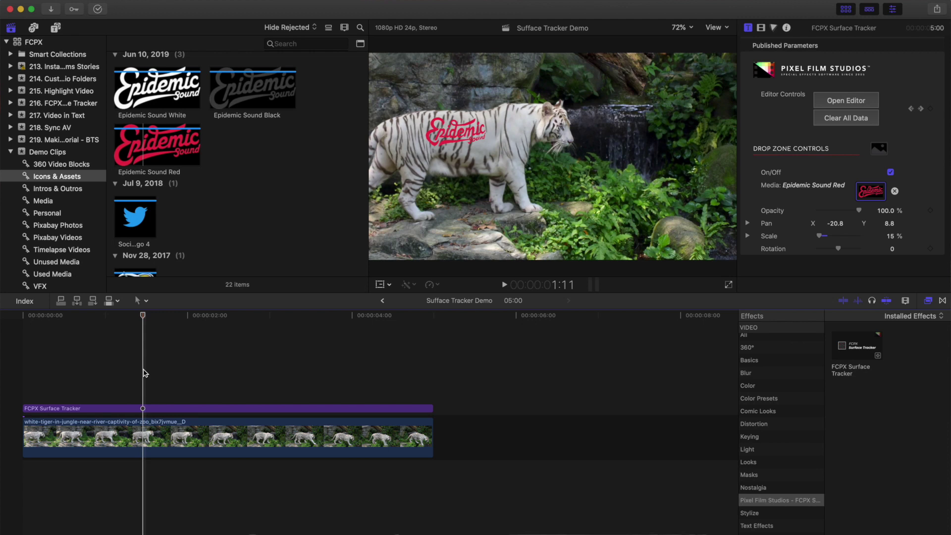
Step: Turn the tracker layer into a compound clip with Option-G
click(145, 408)
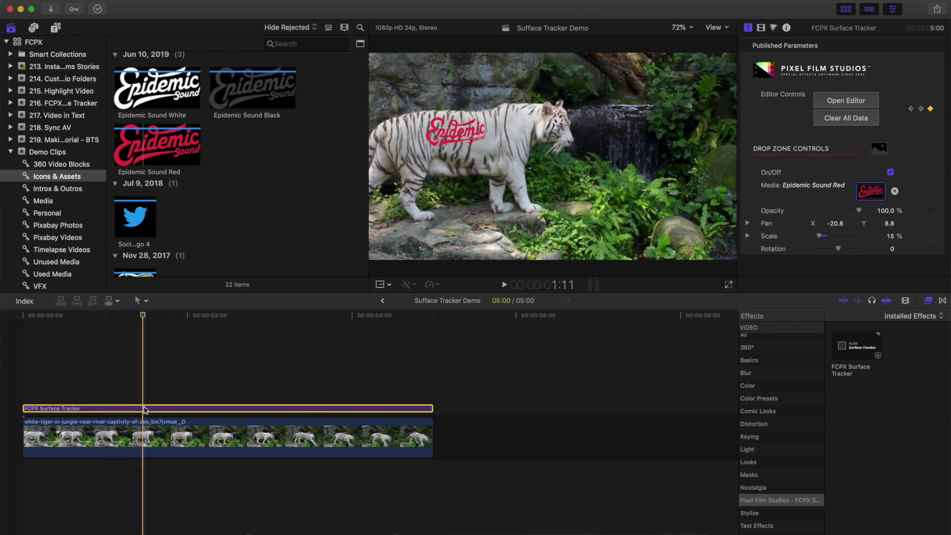
key(alt+g)
key(Return)
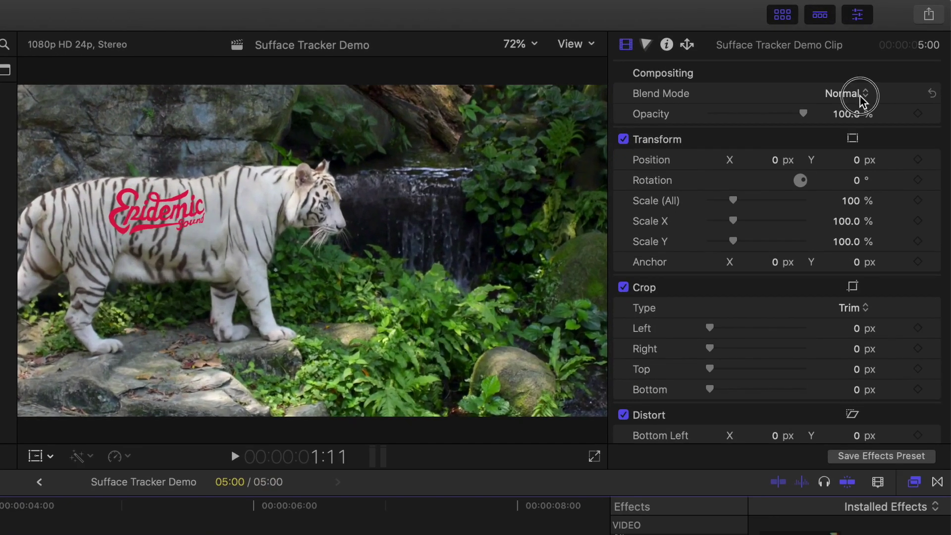
Step: Set the logo layer's blend mode to Multiply after trying Overlay
click(861, 97)
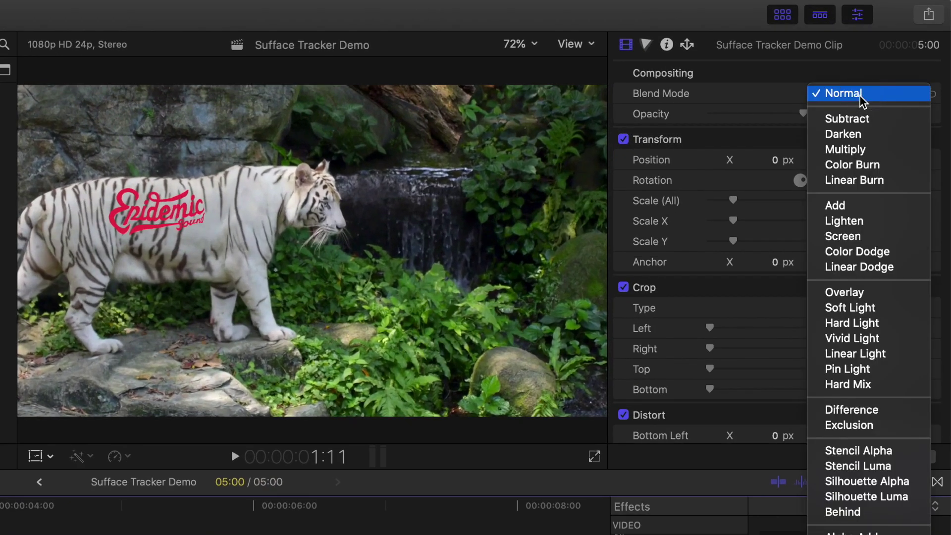
click(843, 292)
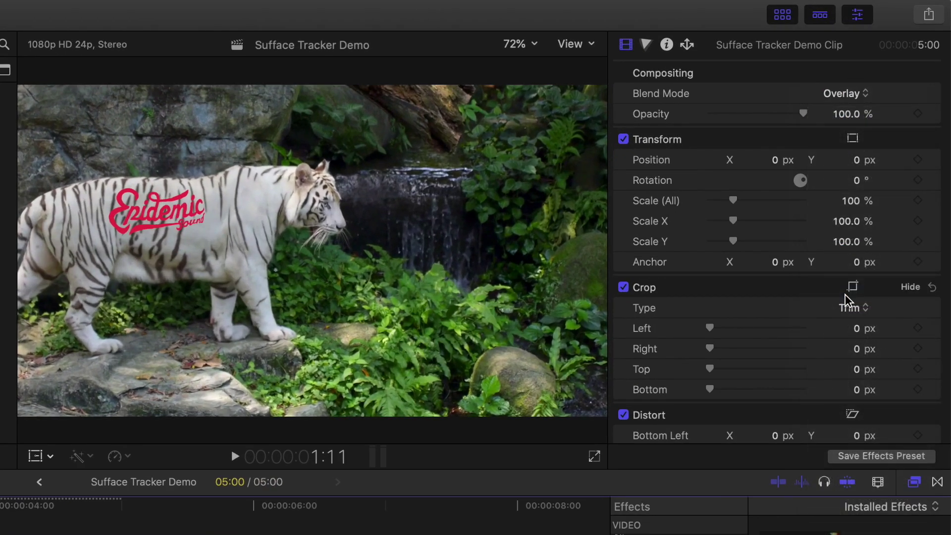
click(855, 96)
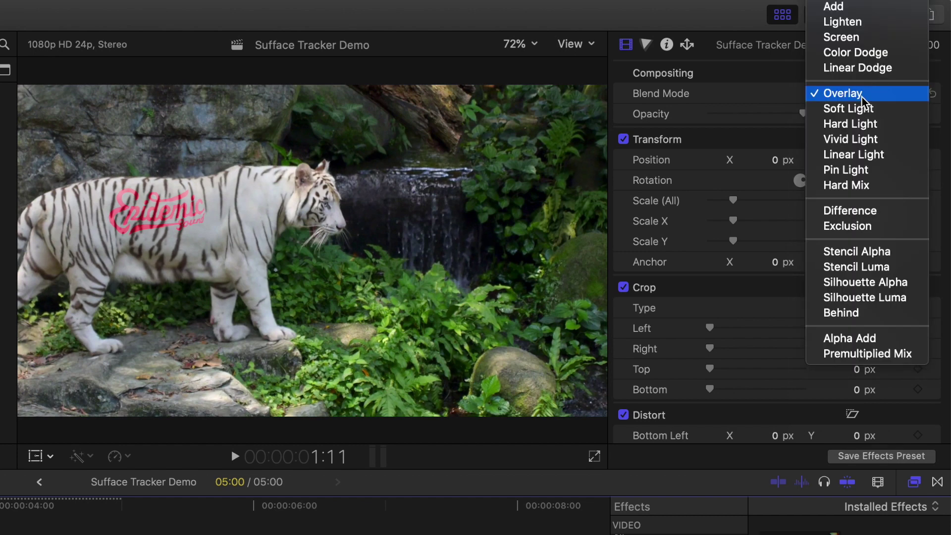
scroll(864, 100, up, 3)
click(864, 53)
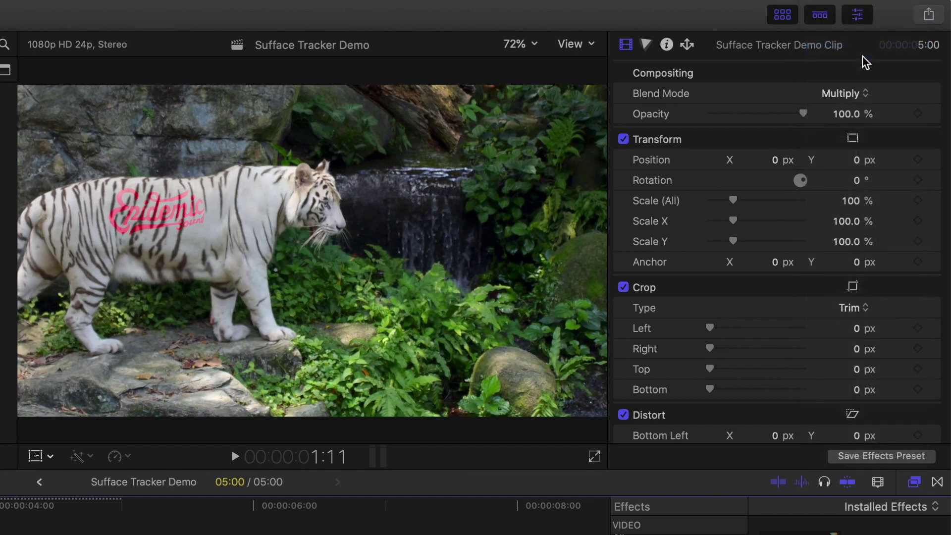